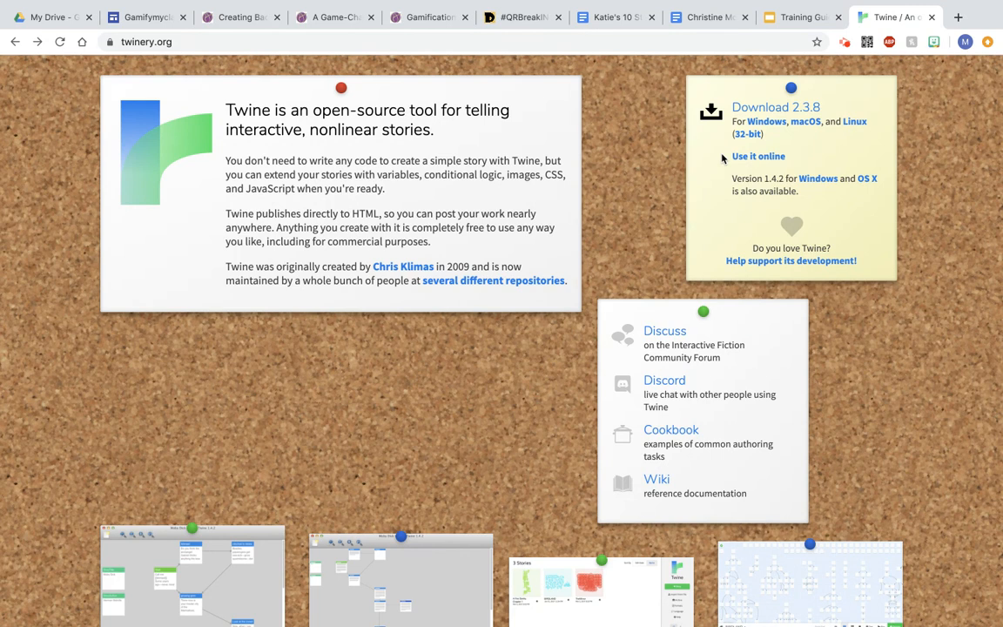
Step: Open the online version of Twine and create a new story named "Getting Started"
left_click(744, 158)
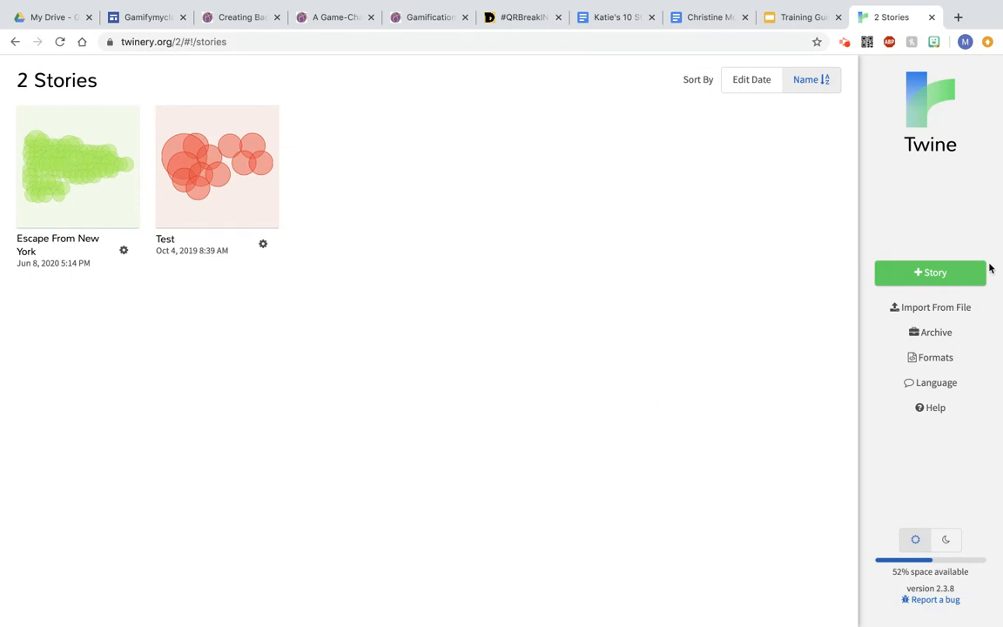
left_click(949, 274)
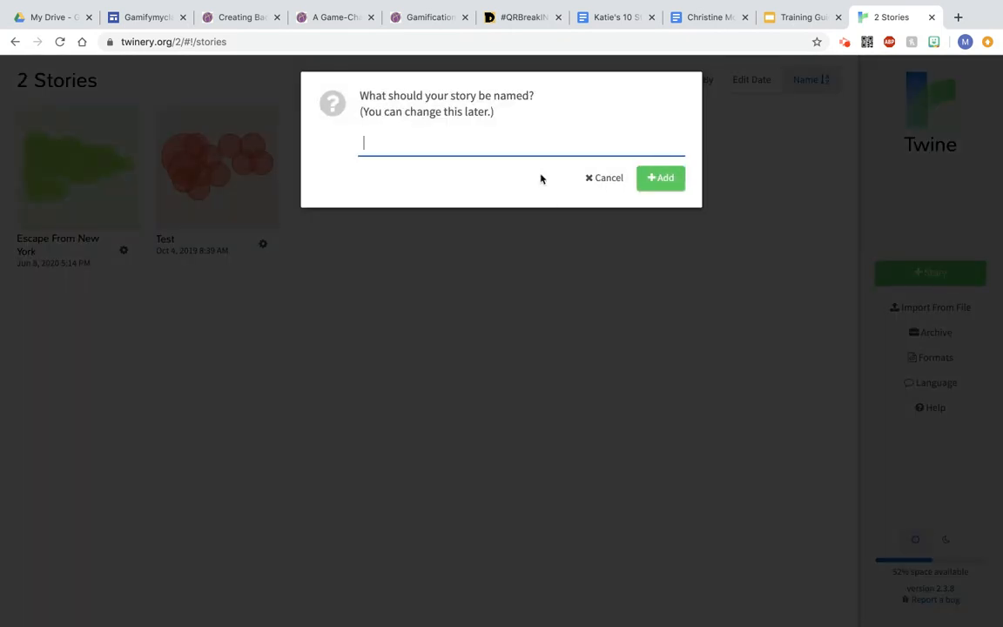
type("Getting Started")
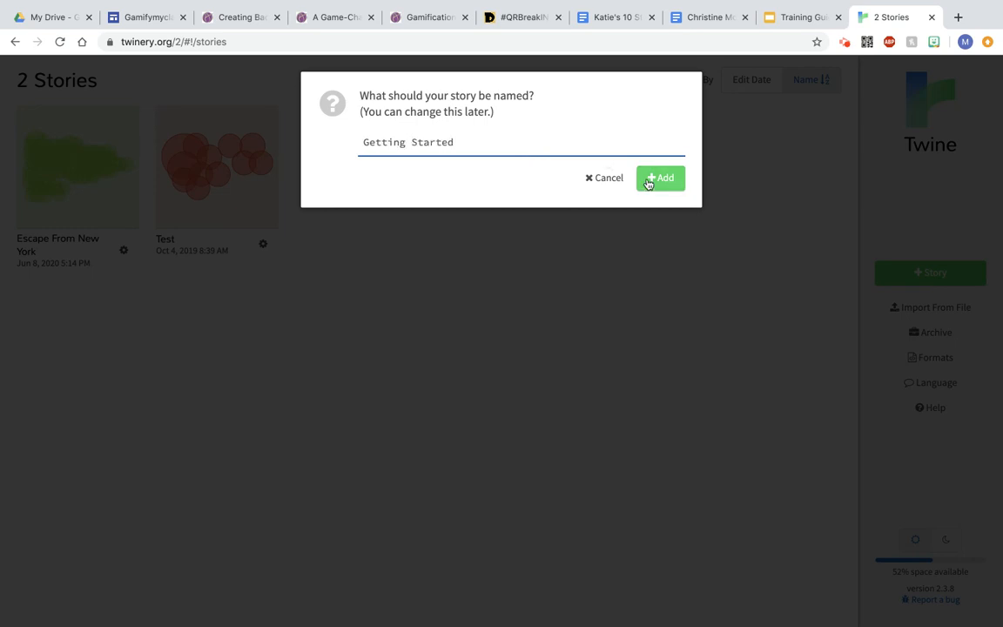
left_click(647, 181)
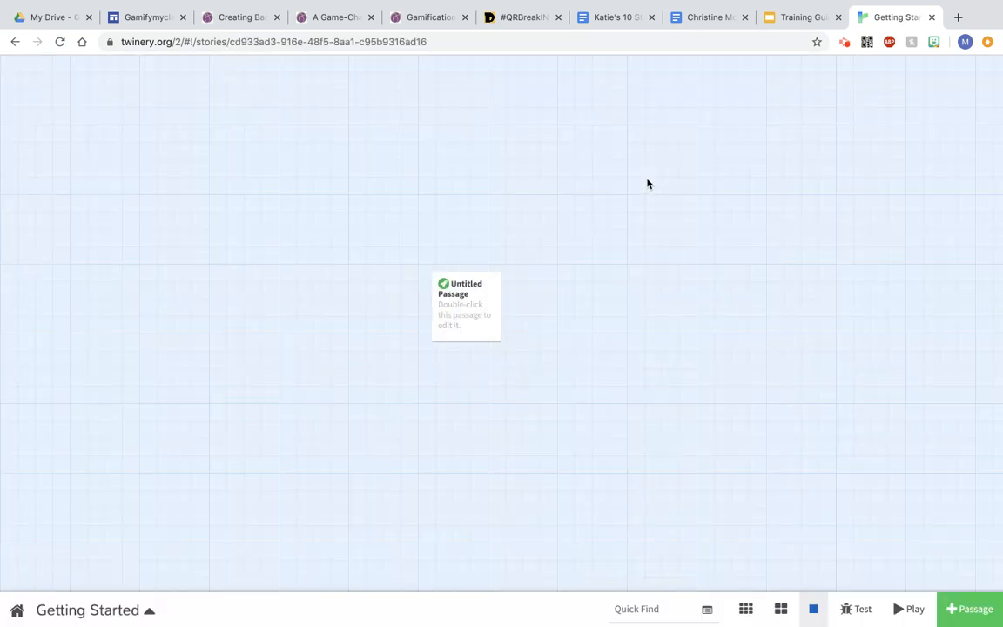
Step: Move the untitled passage to the upper-left area of the story map and title it "Starting Point"
left_click_drag(483, 299, 122, 153)
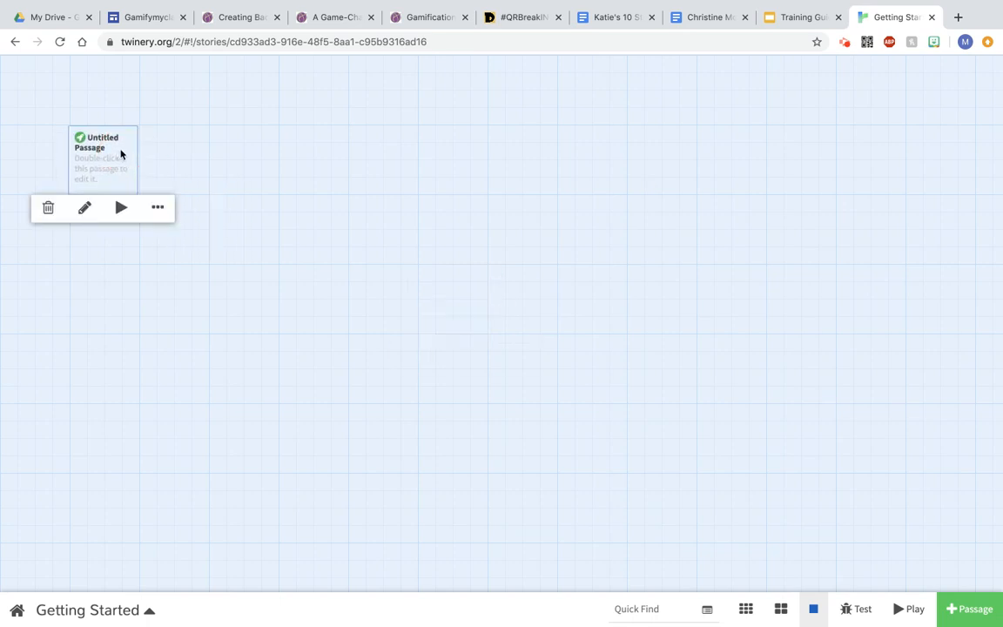
double_click(115, 151)
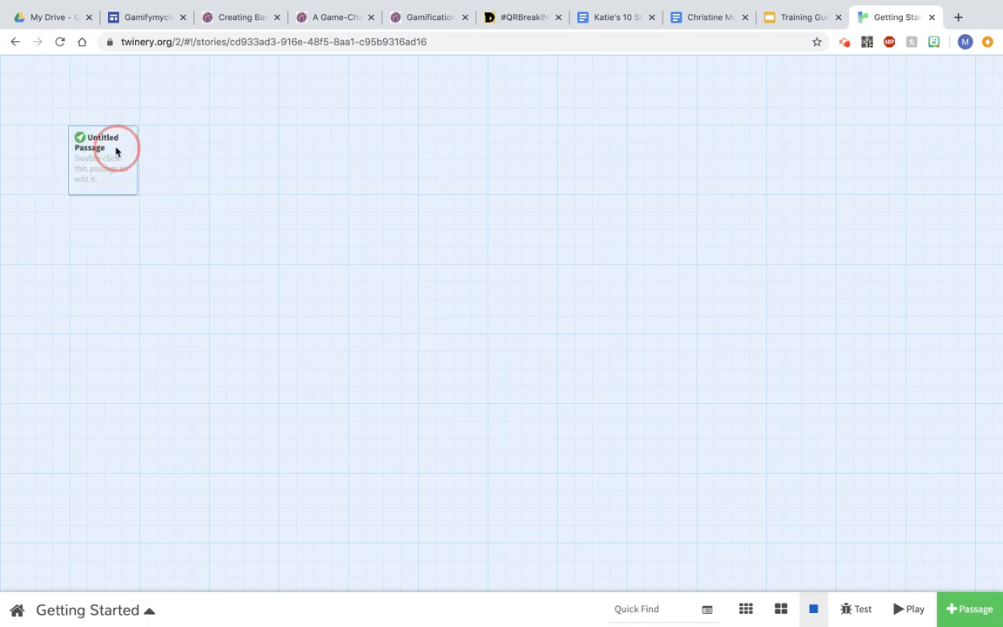
left_click_drag(414, 77, 263, 67)
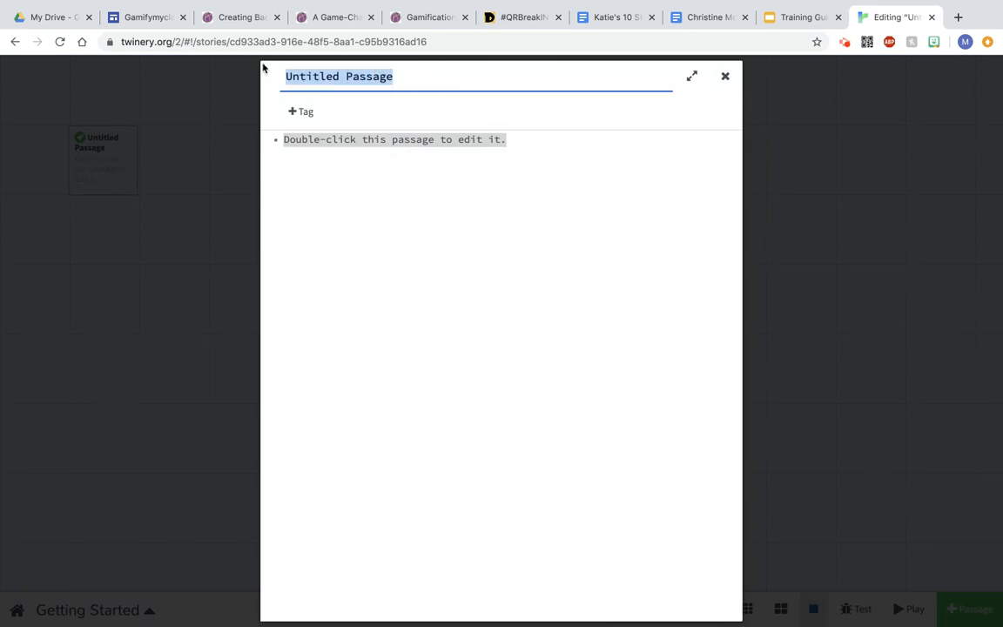
type("Starting ")
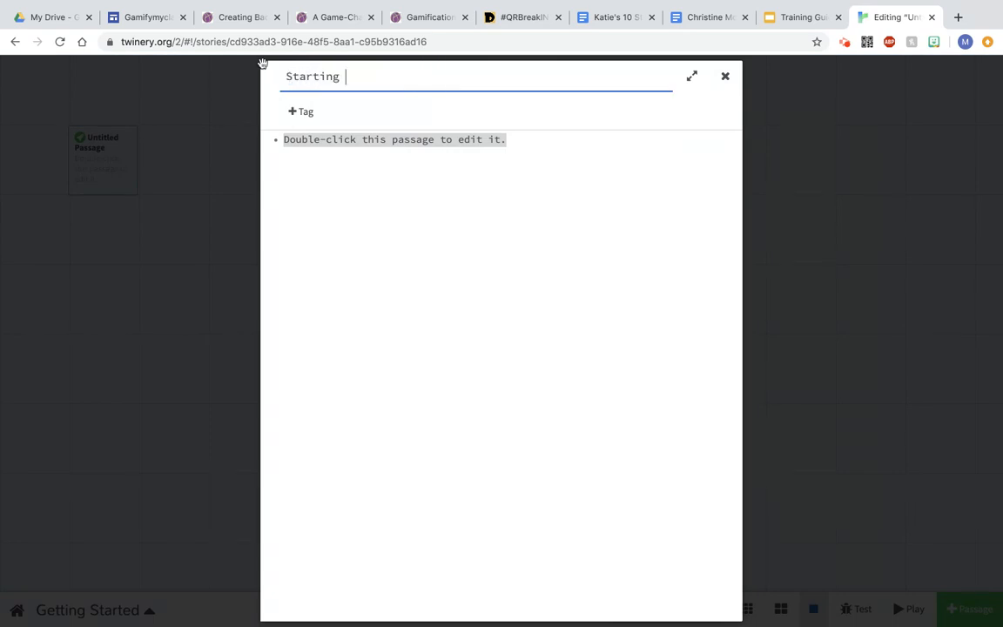
type("Point")
Step: Replace the passage's placeholder text with "Scenario Outline---- My story is about Bob walking down the street. Bob sees Mike. What do you want Bob to do?"
left_click(405, 201)
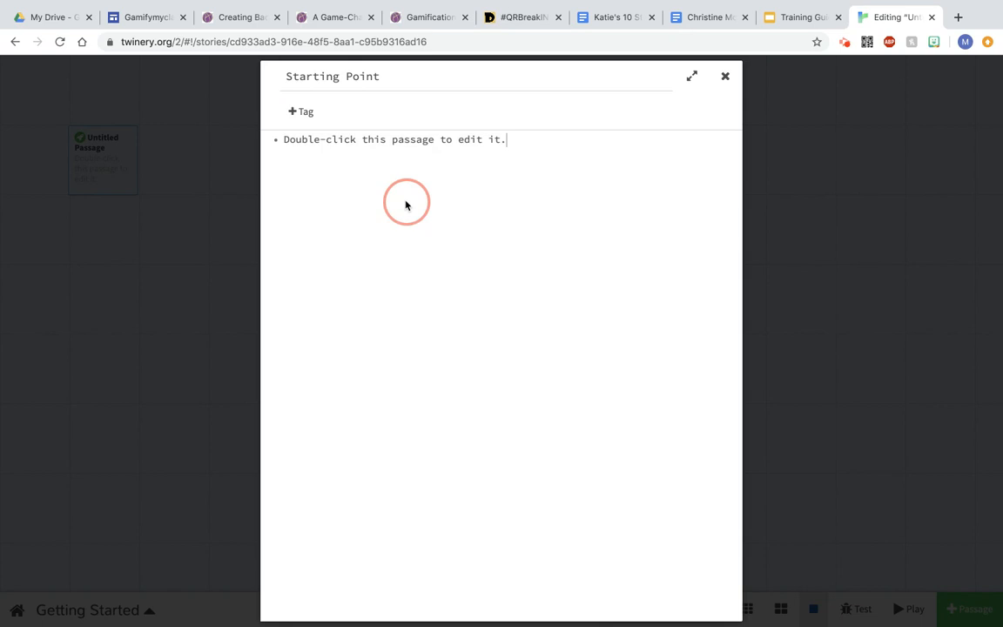
left_click_drag(506, 139, 271, 138)
double_click(477, 139)
key("BackSpace")
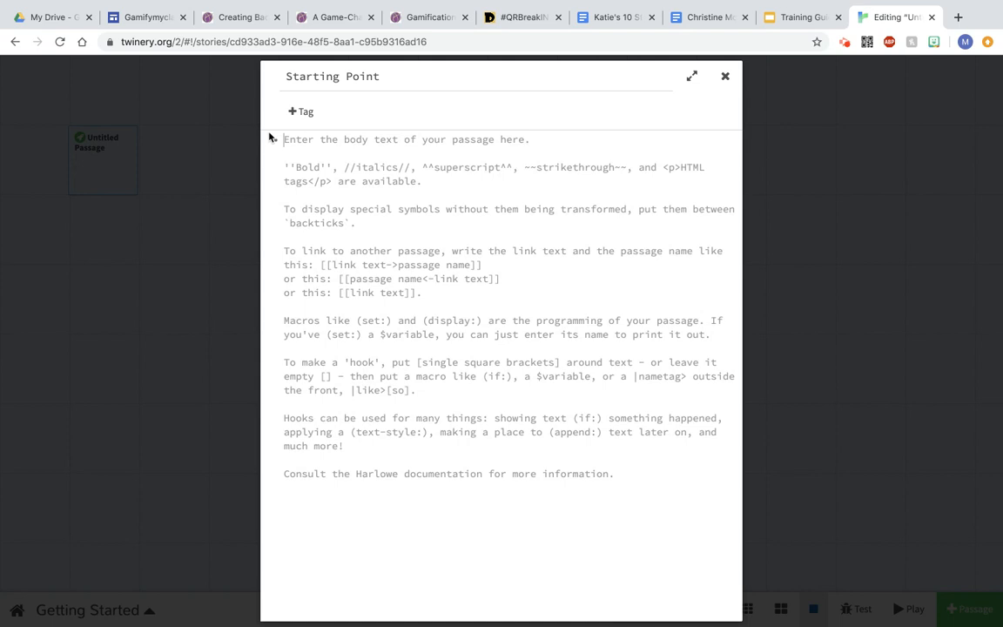
type("Scen")
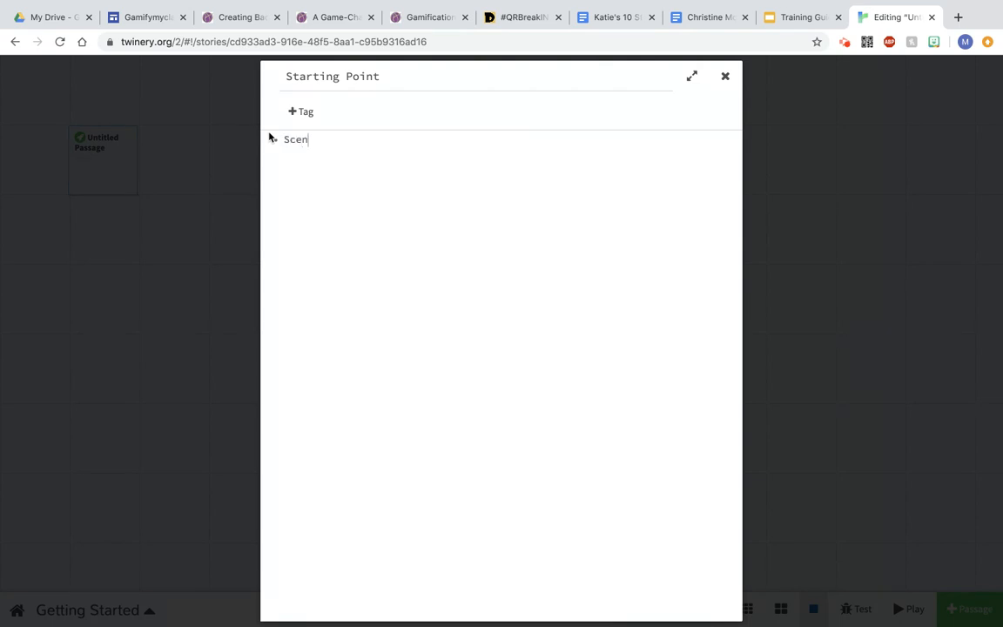
type("ario Outline---- My story")
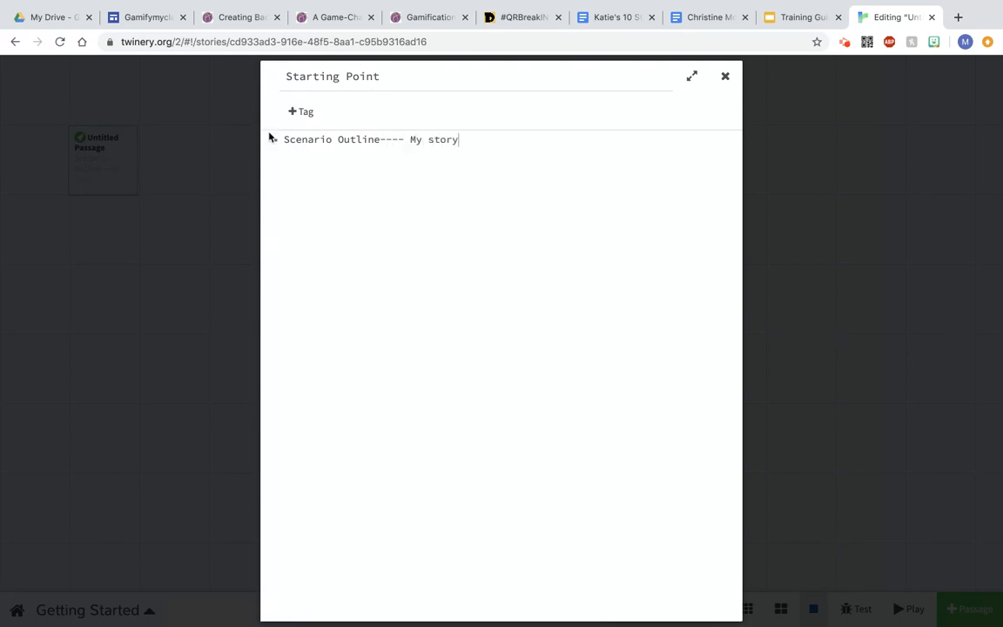
type(" is about Bob walking ")
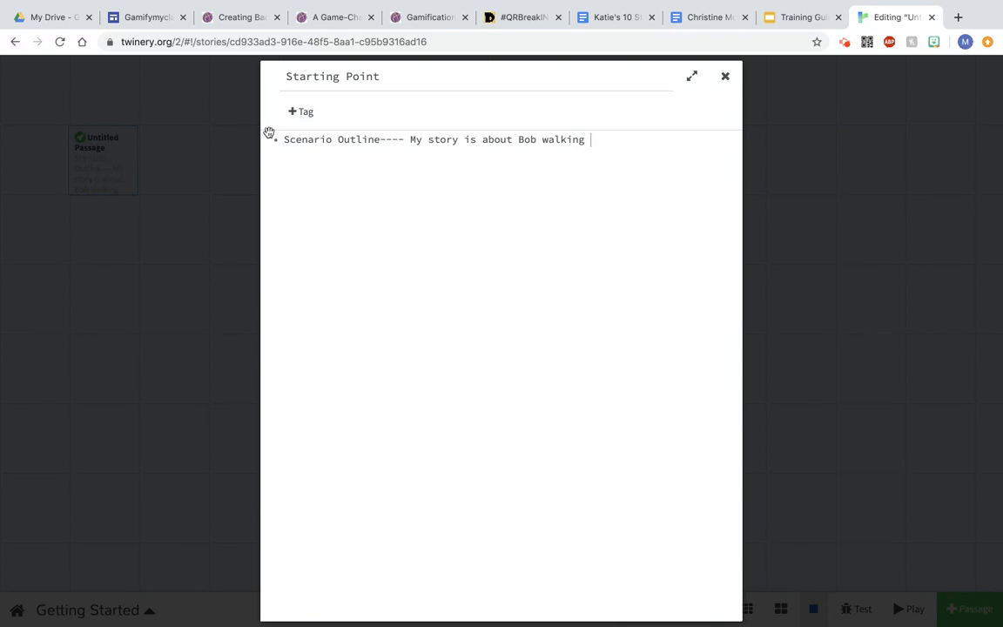
type("down the street")
type(". Bob ")
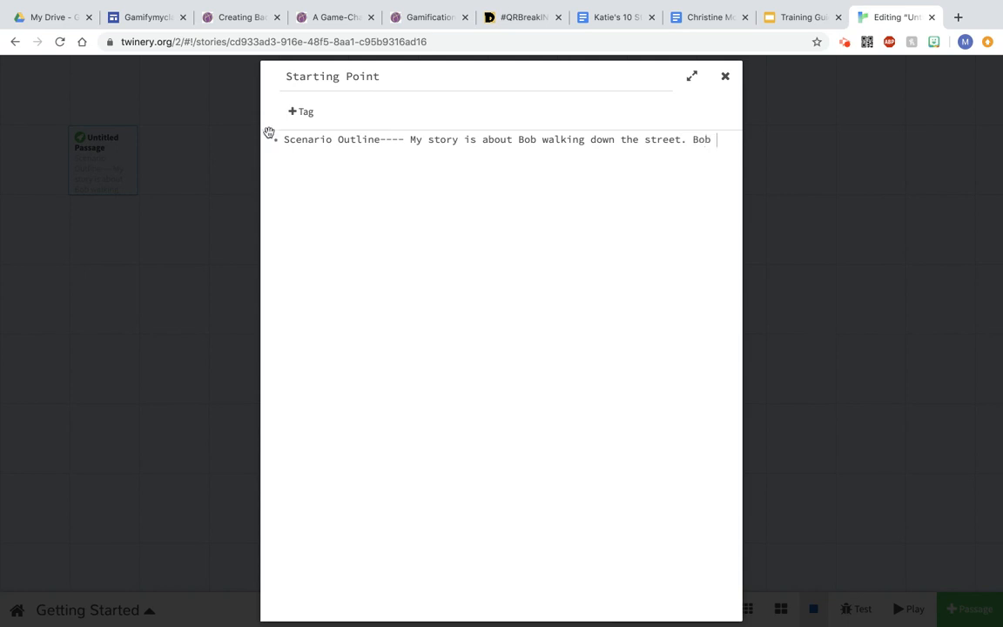
type("sees Mike. What do you want Bob to do?")
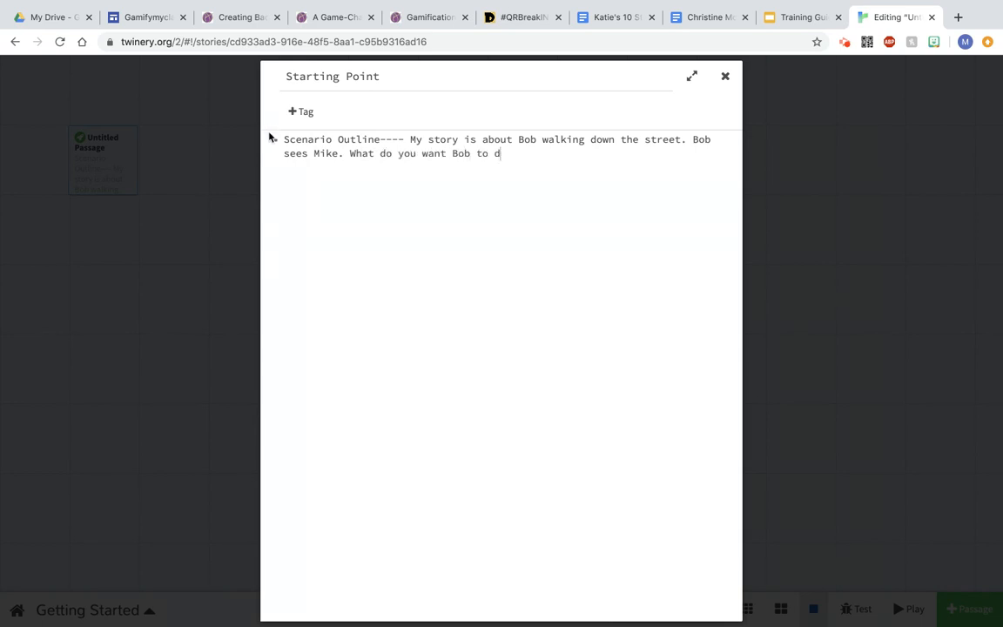
Step: Add the links [[Punch Mike in the head|Head Punch]] and [[Shake Hands with Mike|Hand Shake]] on separate lines below the scenario, and close the passage
key("Return")
type("[[Punch Mike in the head")
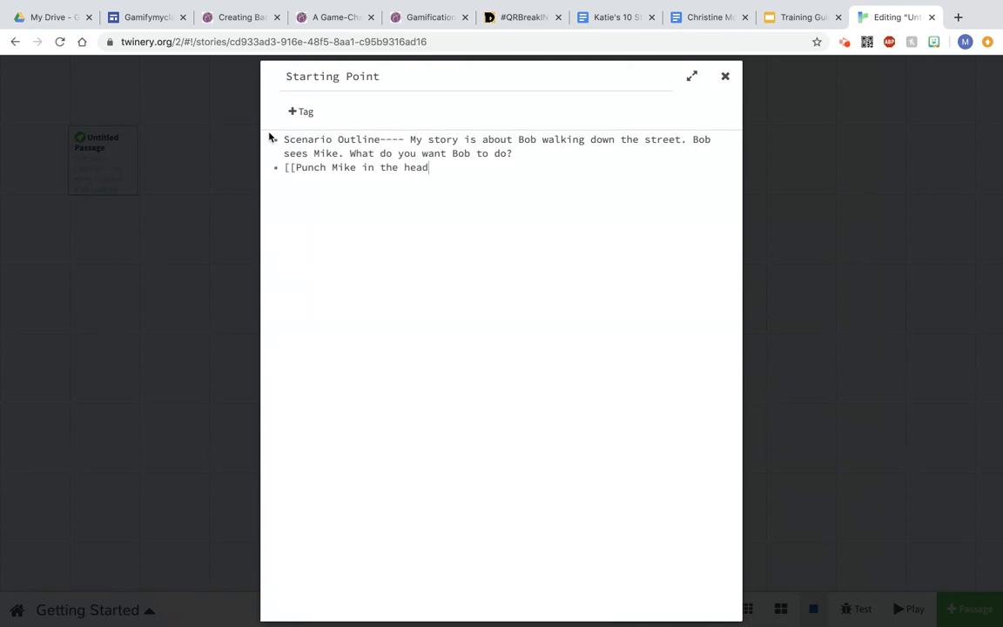
type("|Head Punch]]")
key("Return")
type("[[")
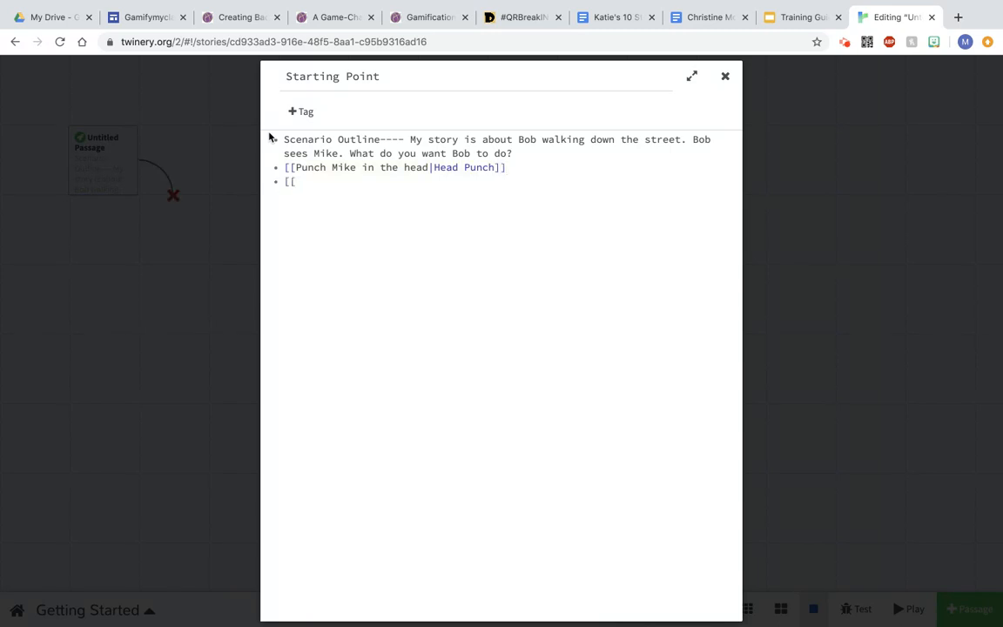
type("Shake Hands with Mike")
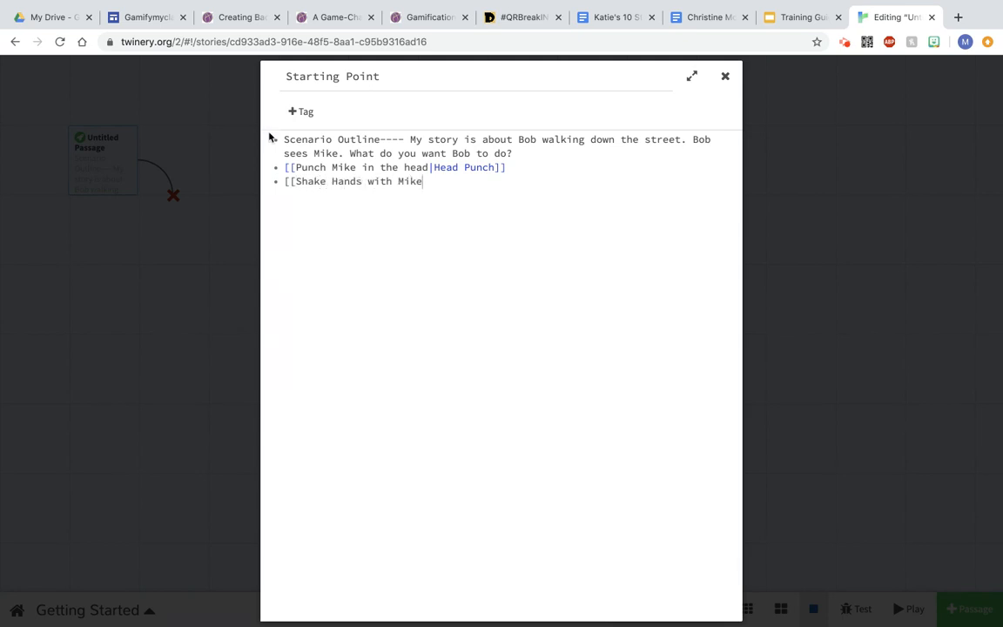
type("|Hand Shake]]")
left_click(726, 77)
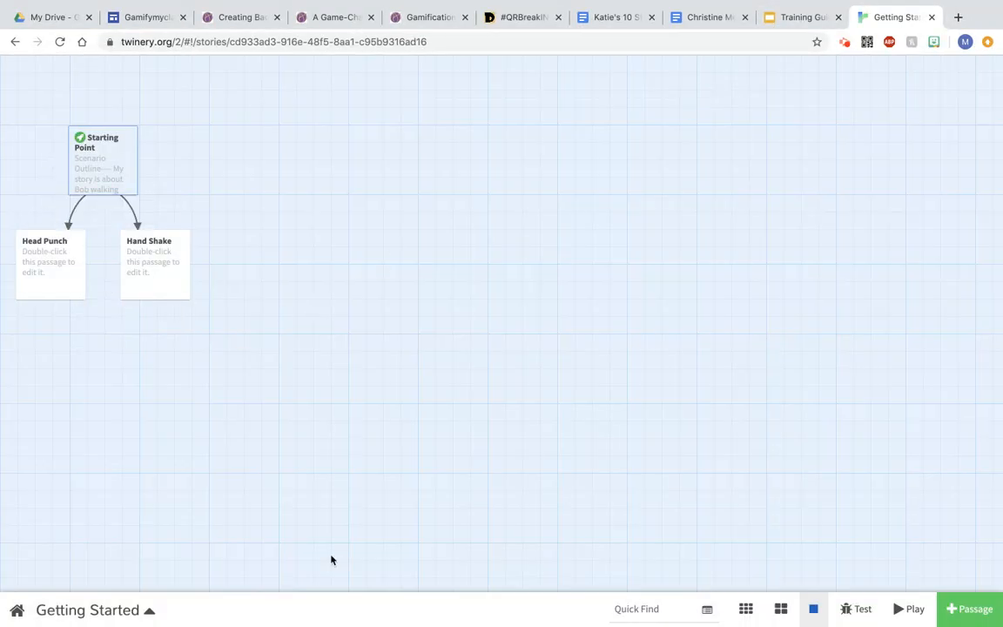
Step: Play the story, follow both the punch and handshake links with a return after each, and close the playthrough
left_click(130, 161)
left_click(927, 610)
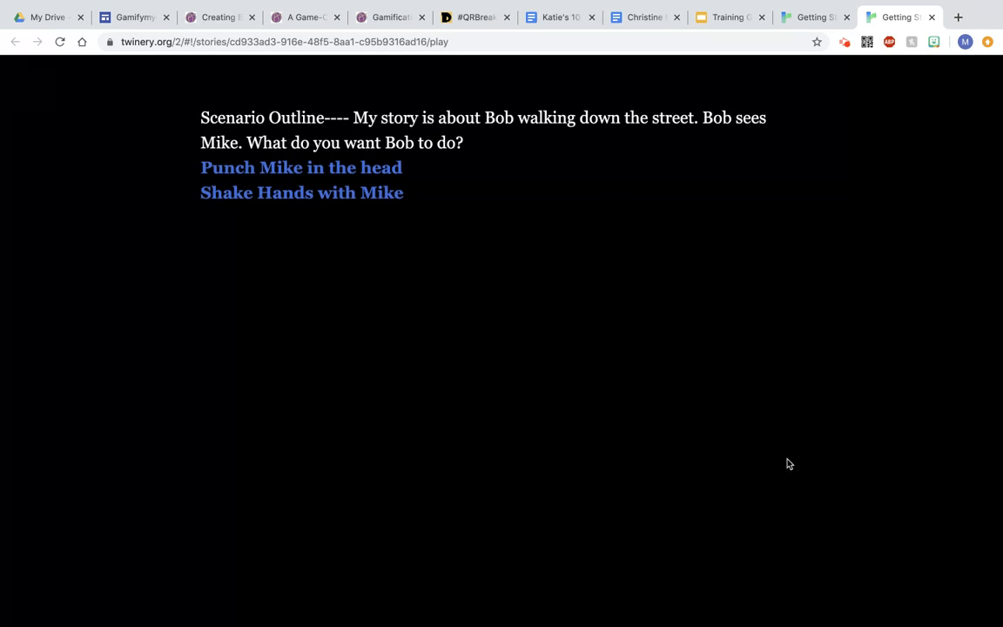
left_click(267, 172)
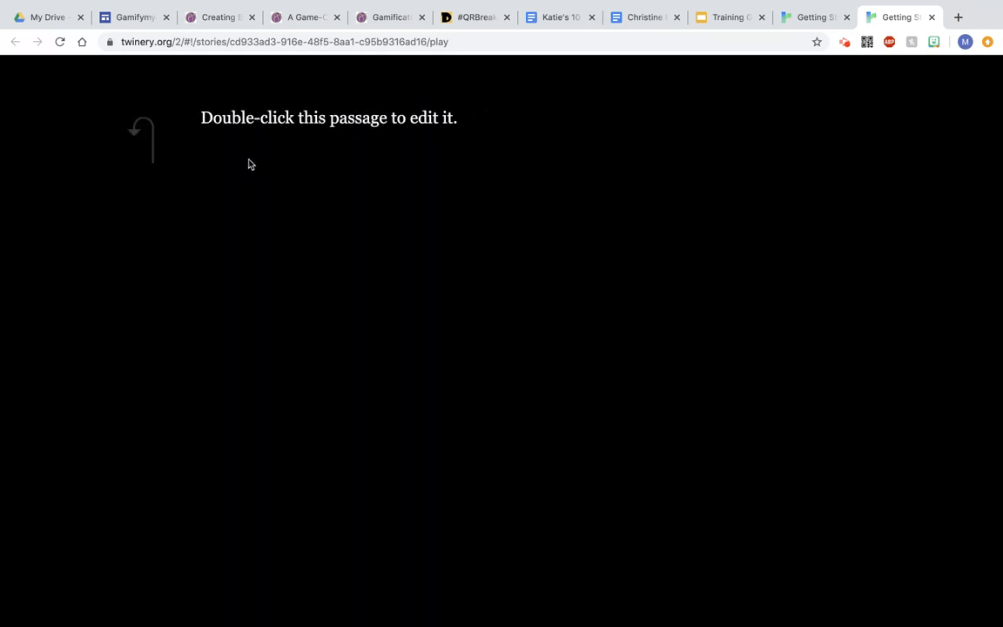
left_click(139, 120)
left_click(272, 201)
left_click(145, 129)
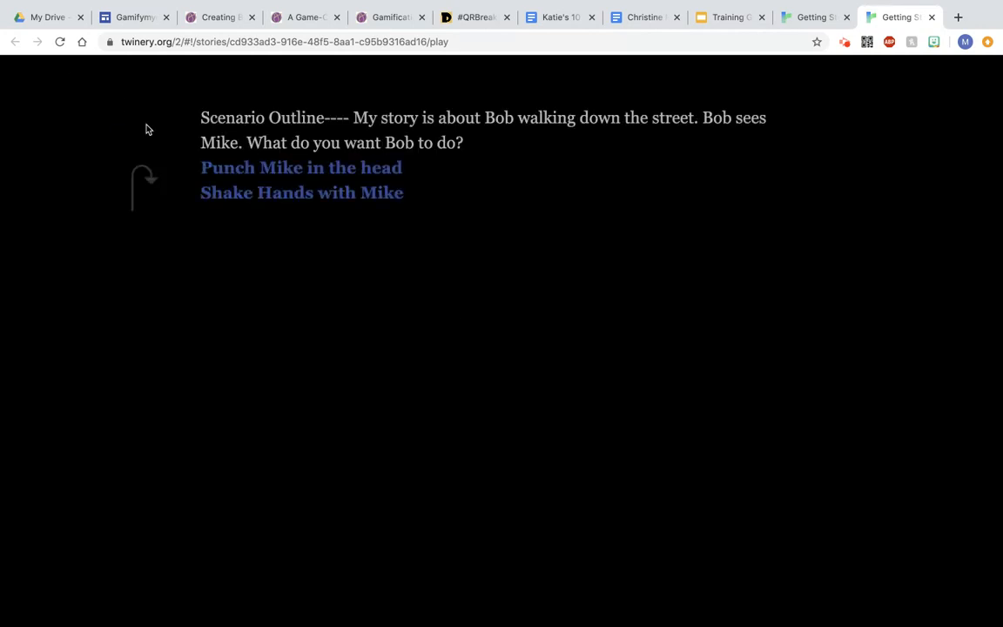
left_click(932, 17)
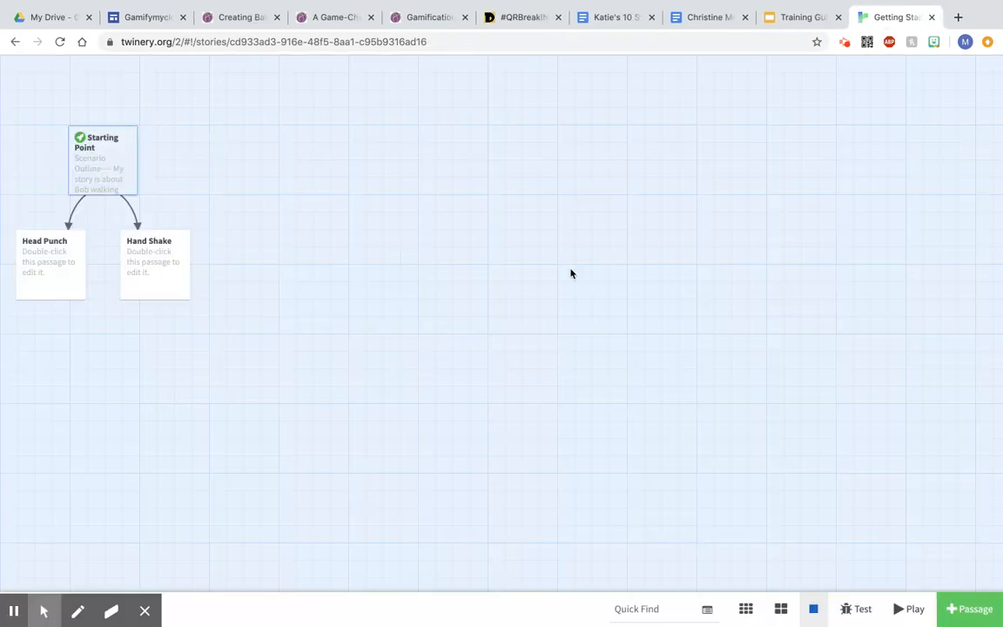
left_click(845, 46)
left_click(885, 312)
Step: Replace the Head Punch passage's text with "Bob punched Mike, Mike punches back." and add the link [[Run away|run]] on a new line
left_click(70, 271)
double_click(69, 271)
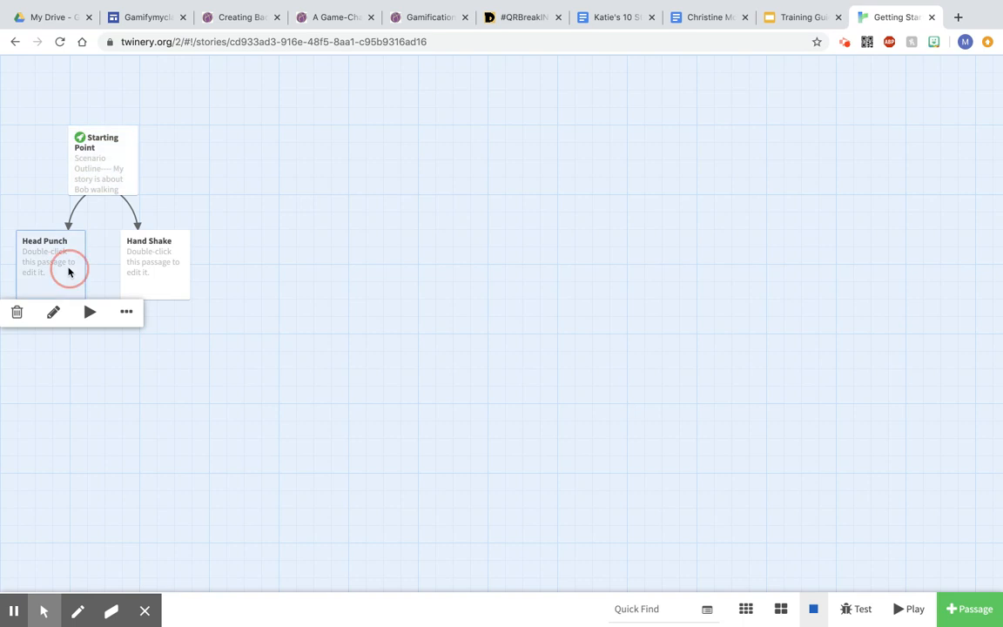
left_click(516, 147)
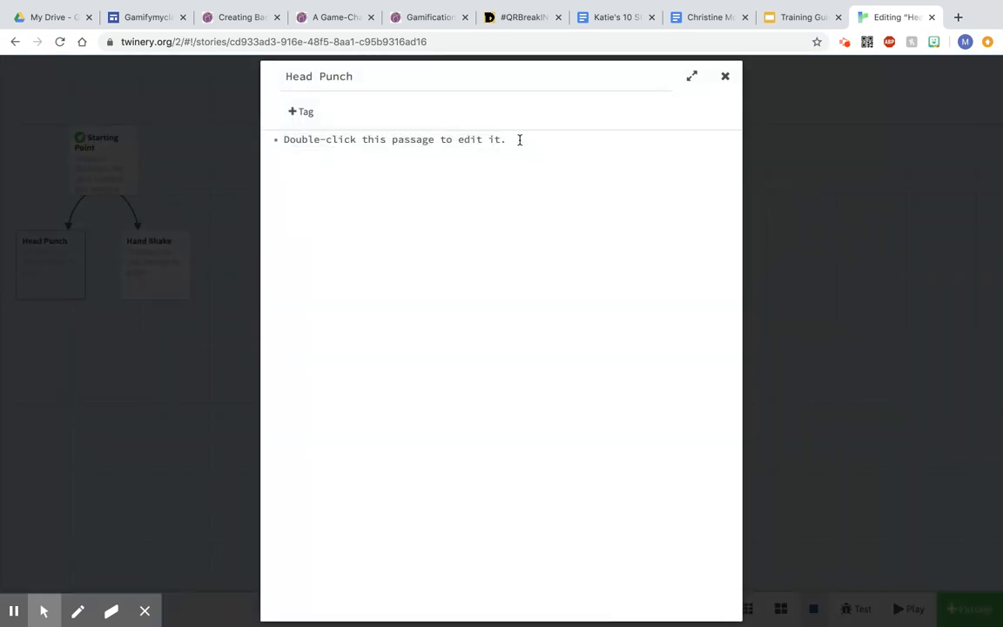
left_click_drag(520, 140, 294, 148)
key("BackSpace")
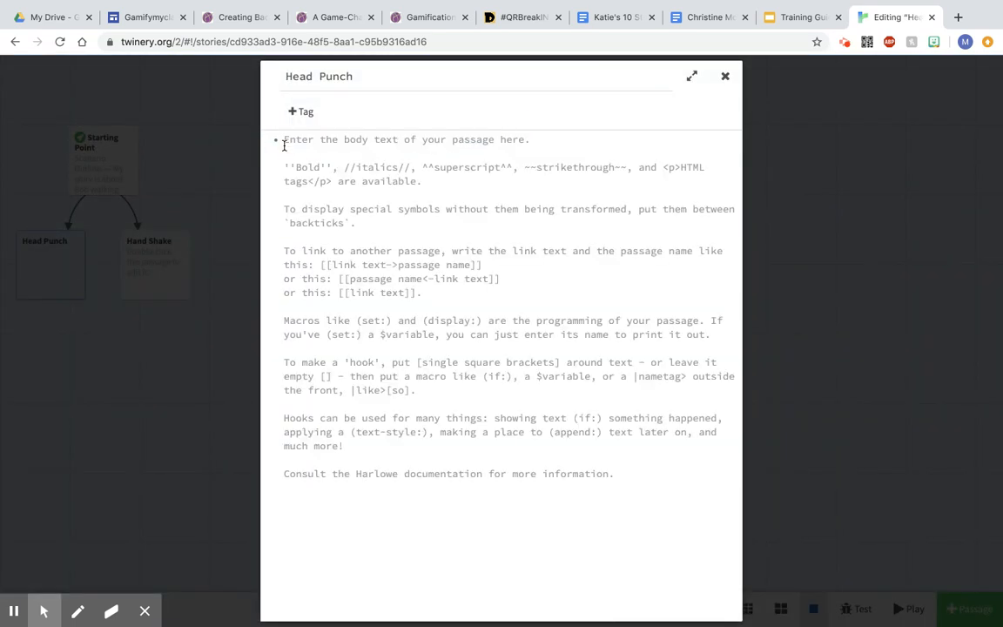
type("Bob punched Mike, Mike puch")
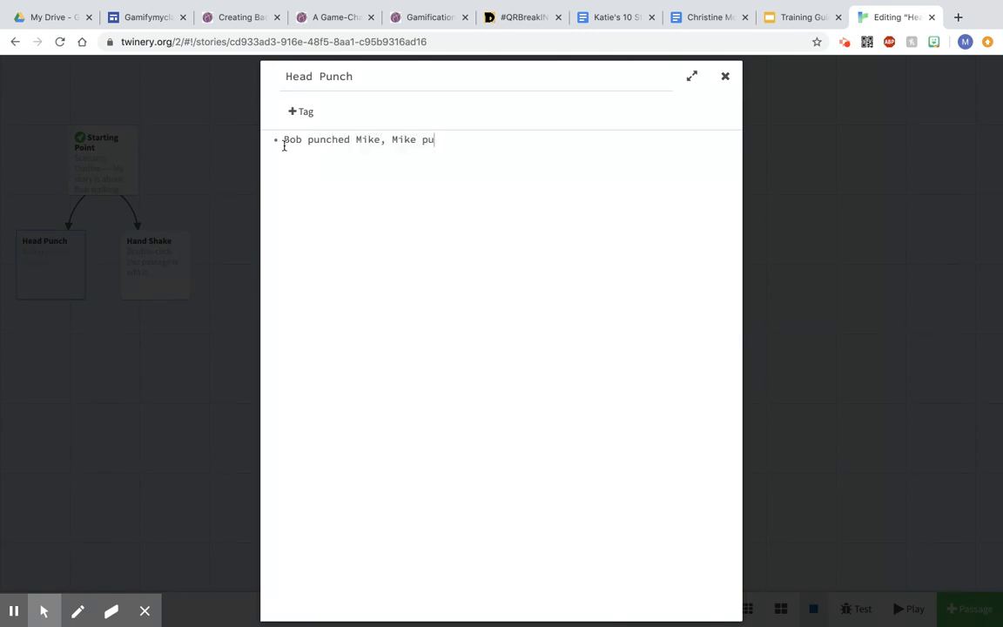
key("BackSpace")
key("BackSpace")
type("nches back. [[R")
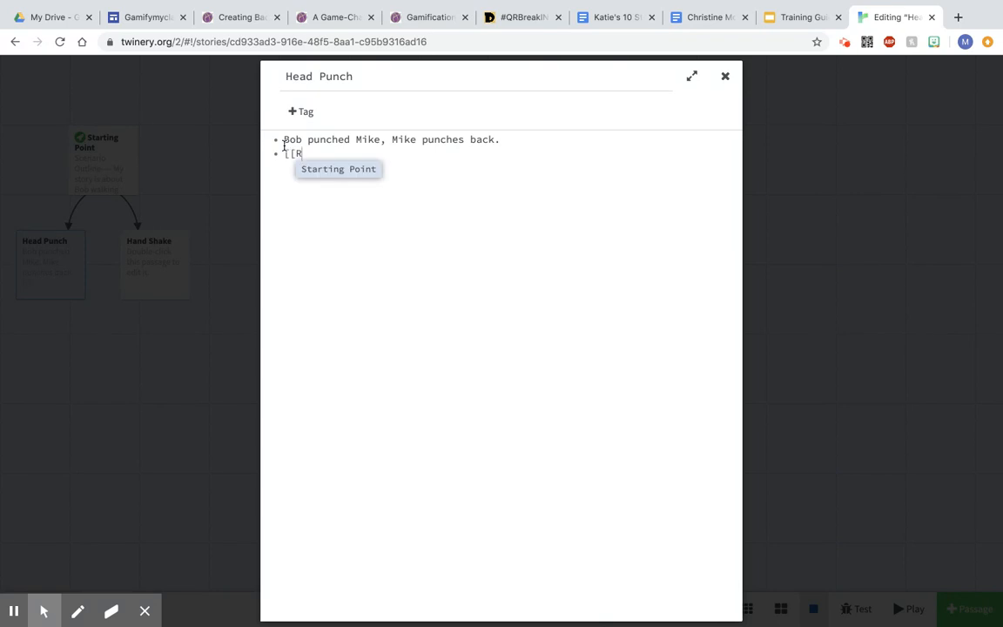
type("un away|run]]")
key("Return")
type("Kick")
key("BackSpace")
key("BackSpace")
key("BackSpace")
key("BackSpace")
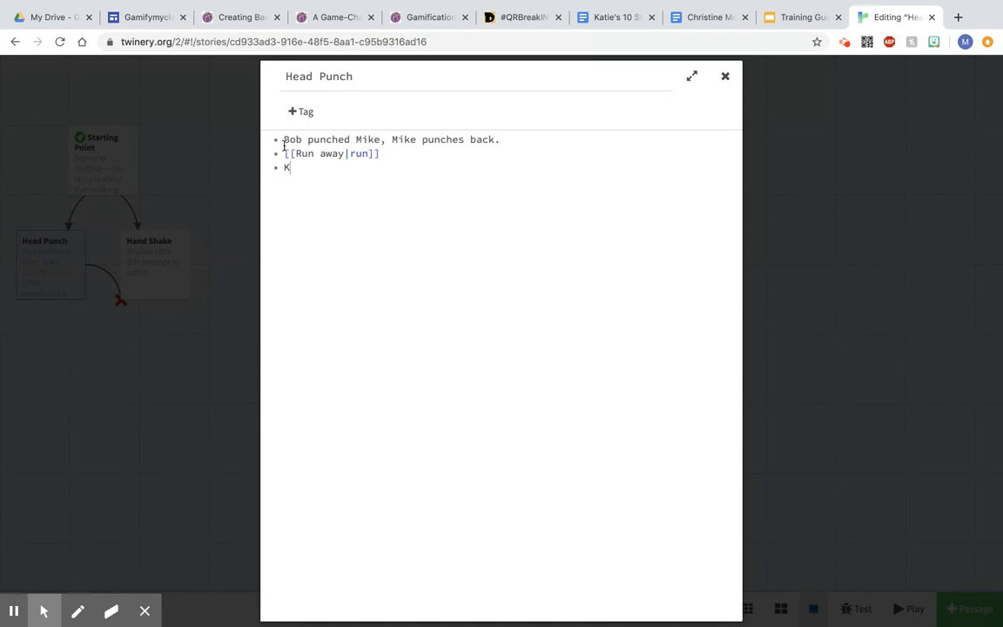
type("{{")
key("BackSpace")
key("BackSpace")
Step: Add the link [[Kick Mike|kick]] below the Run away link and close the Head Punch passage
type("[[Kick Mike|kick")
type("]]")
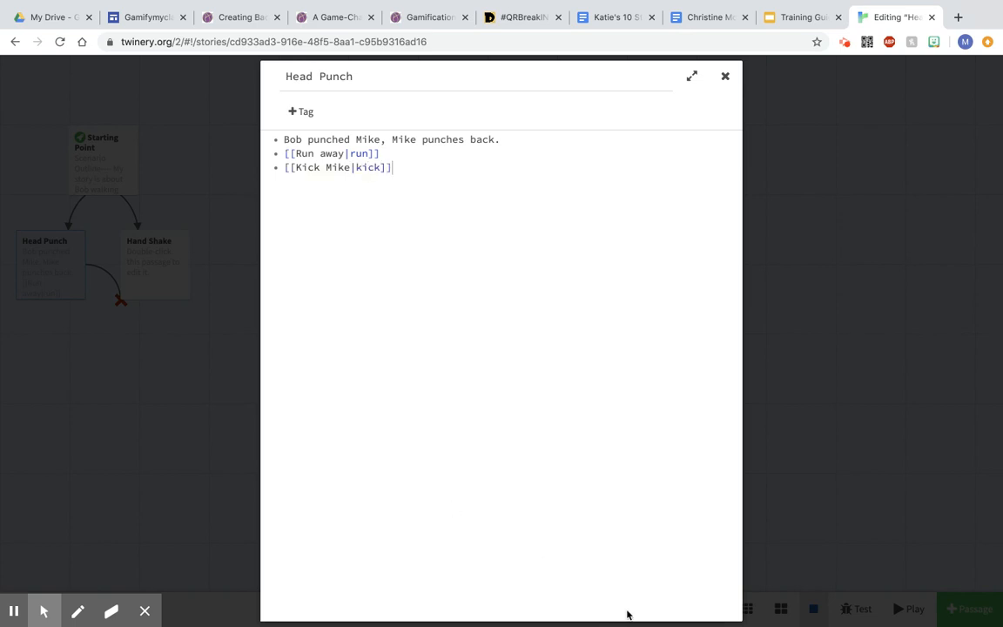
left_click(725, 80)
Step: Open the kick passage for editing
mouse_move(29, 394)
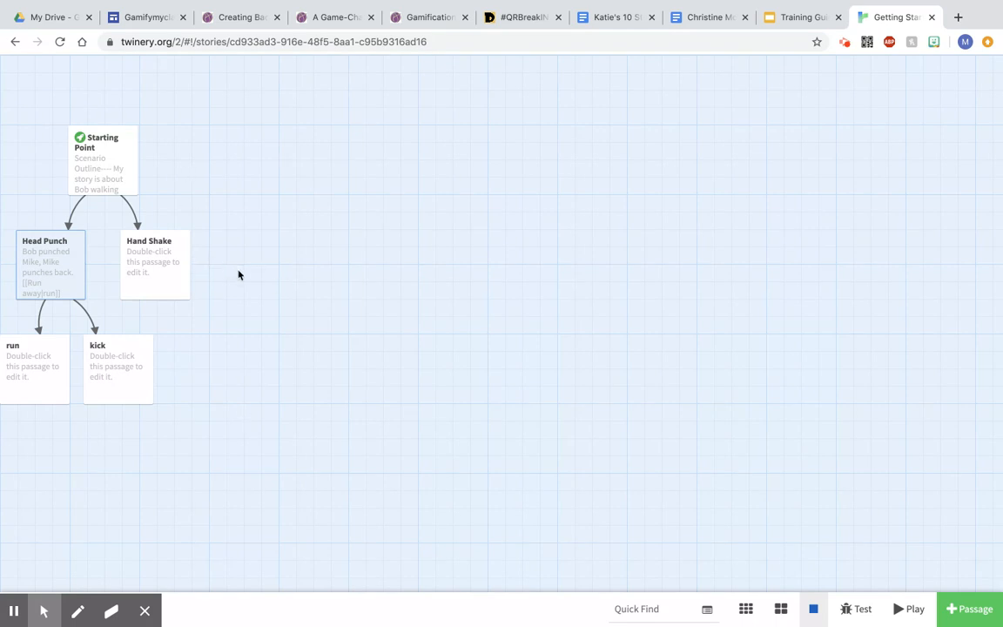
mouse_move(105, 370)
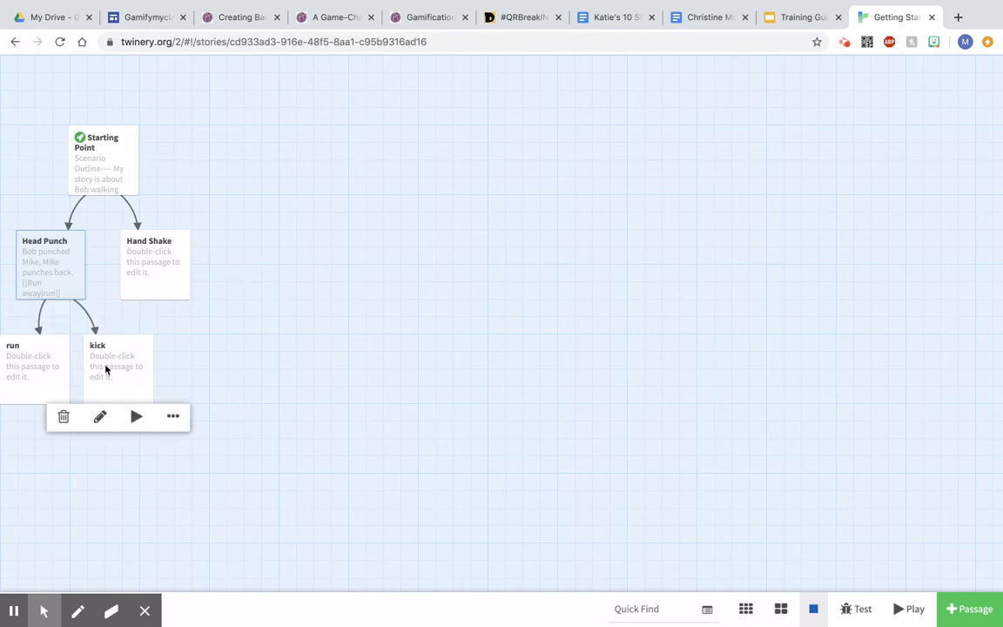
double_click(112, 370)
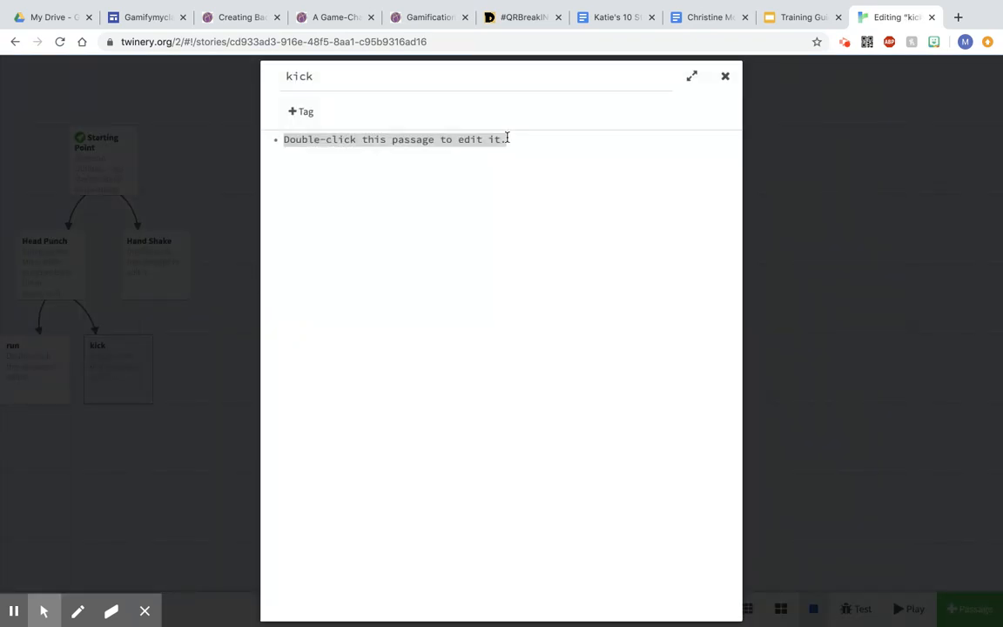
type("go bac")
key("BackSpace")
key("BackSpace")
key("BackSpace")
key("BackSpace")
key("BackSpace")
key("BackSpace")
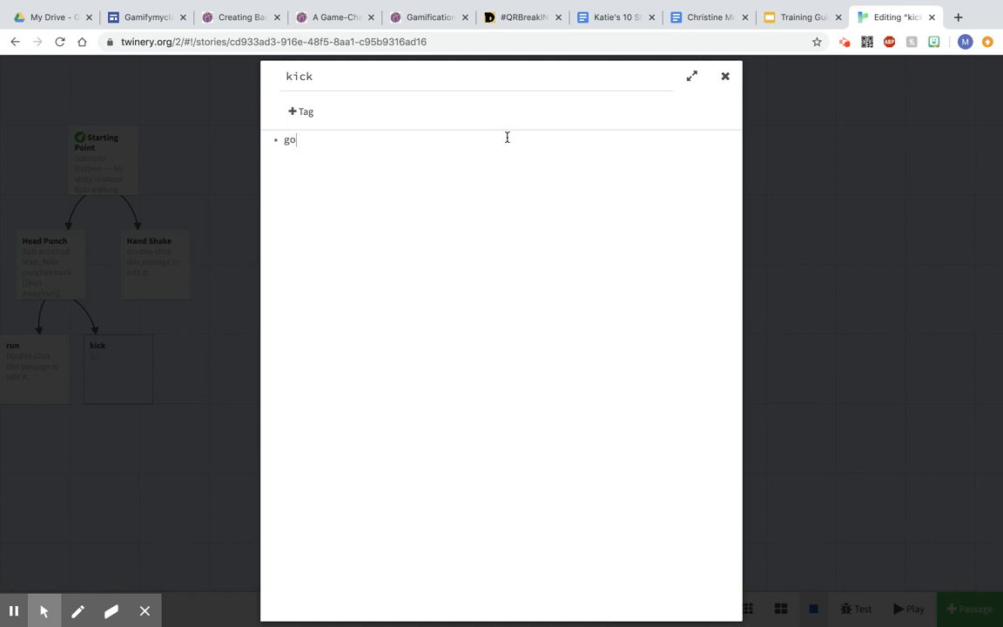
Step: Write "You kick Mike. He leaves. No what?" as the kick passage's body text
type("You kick Mike. He leaav")
key("BackSpace")
key("BackSpace")
type("ves. No w")
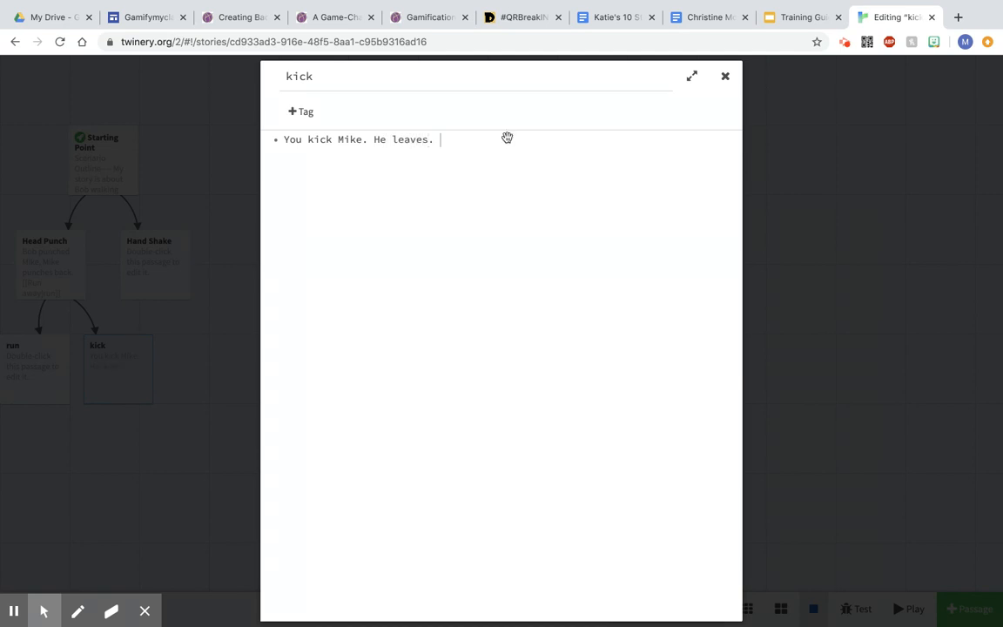
key("BackSpace")
type("what?")
Step: Add the link [[Go back to the beginning|Starting Point]] on a new line of the kick passage and close it
key("Return")
type("[[G")
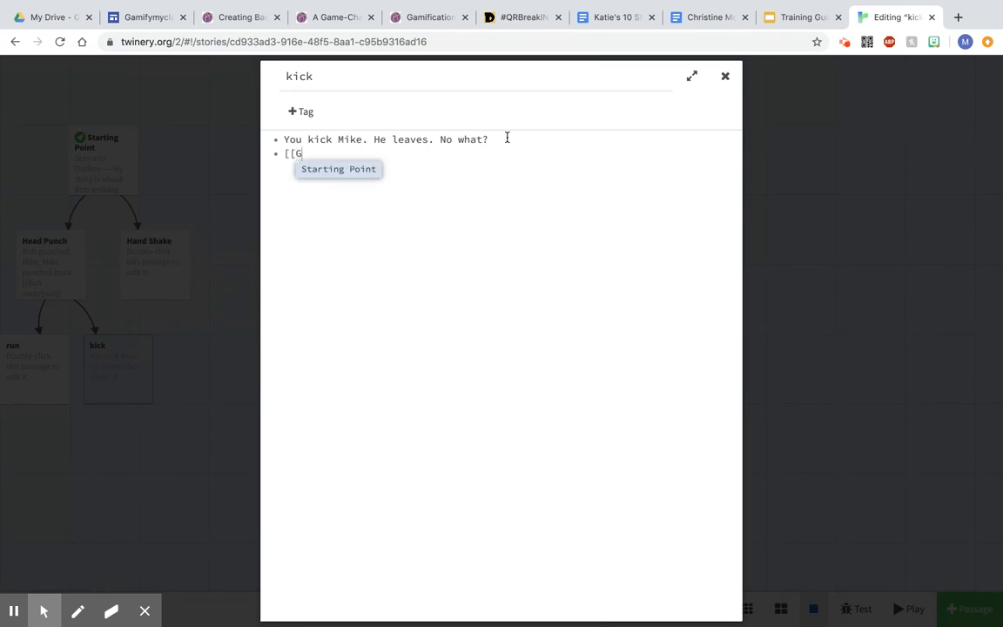
type("o back to the be")
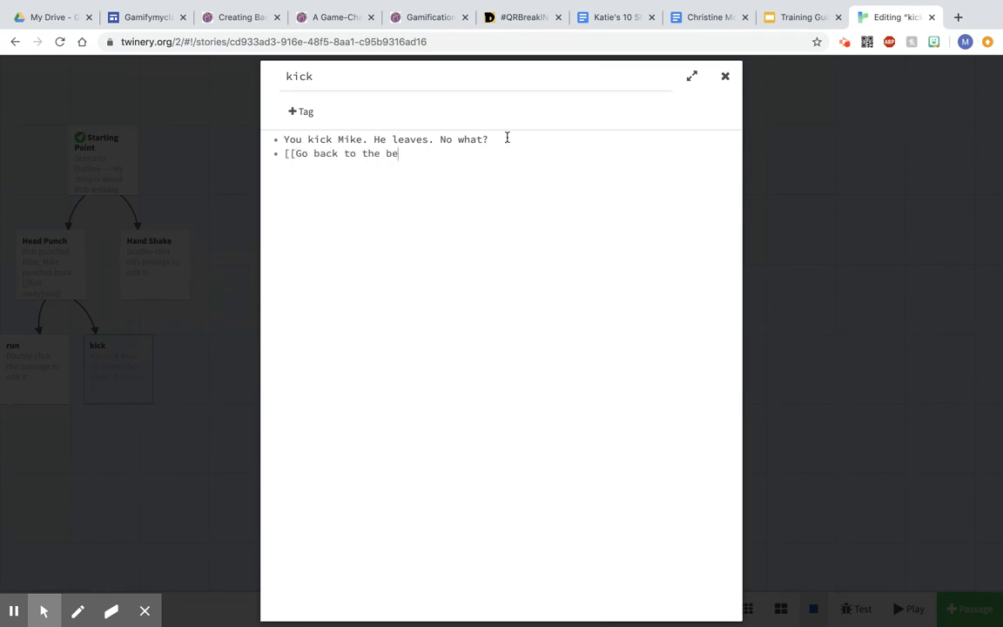
type("ginning|Stat")
type("ting Point]]")
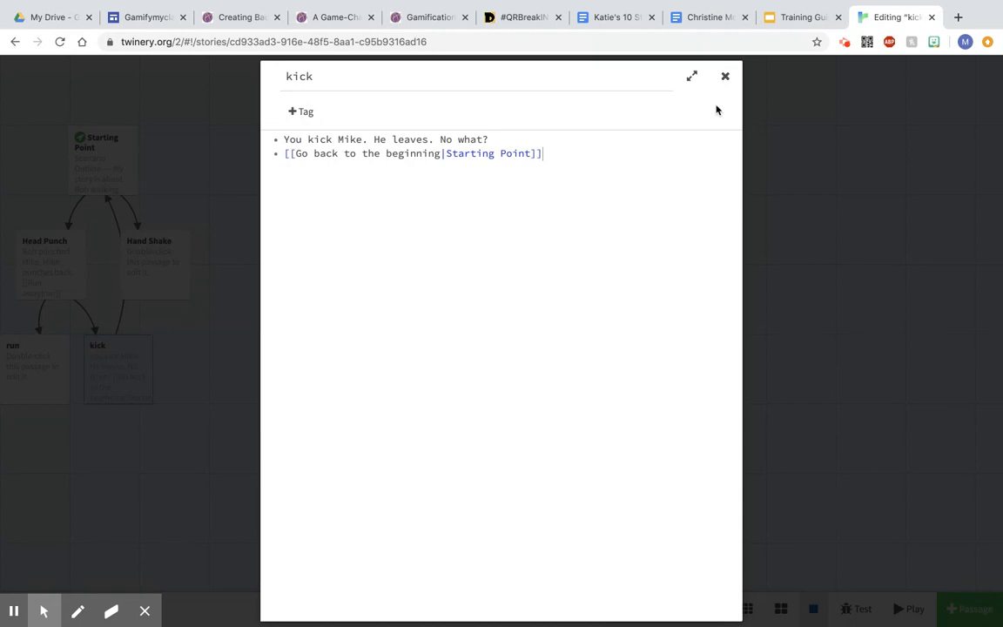
left_click(723, 78)
mouse_move(120, 350)
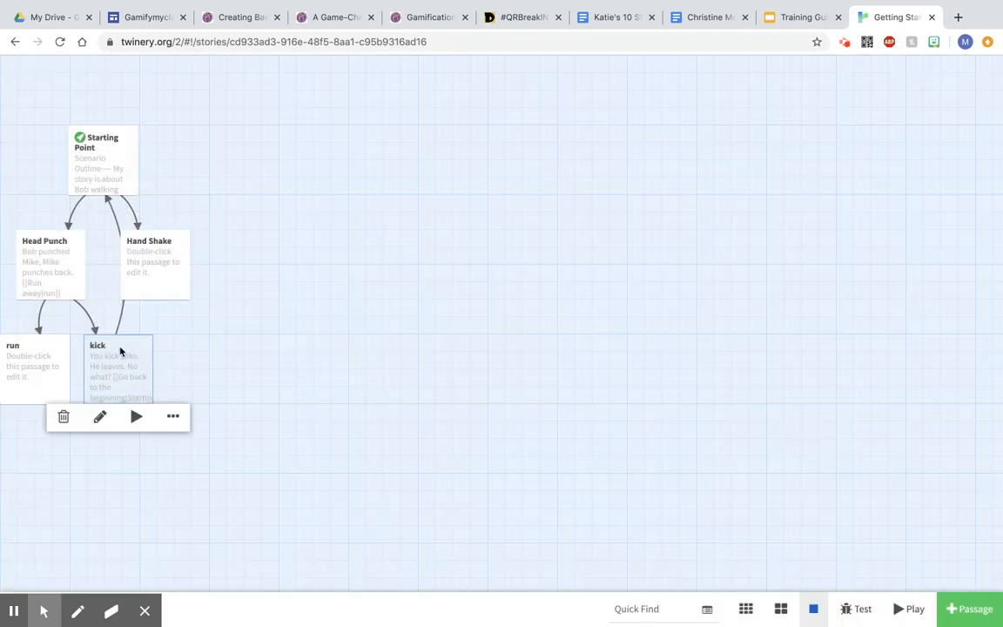